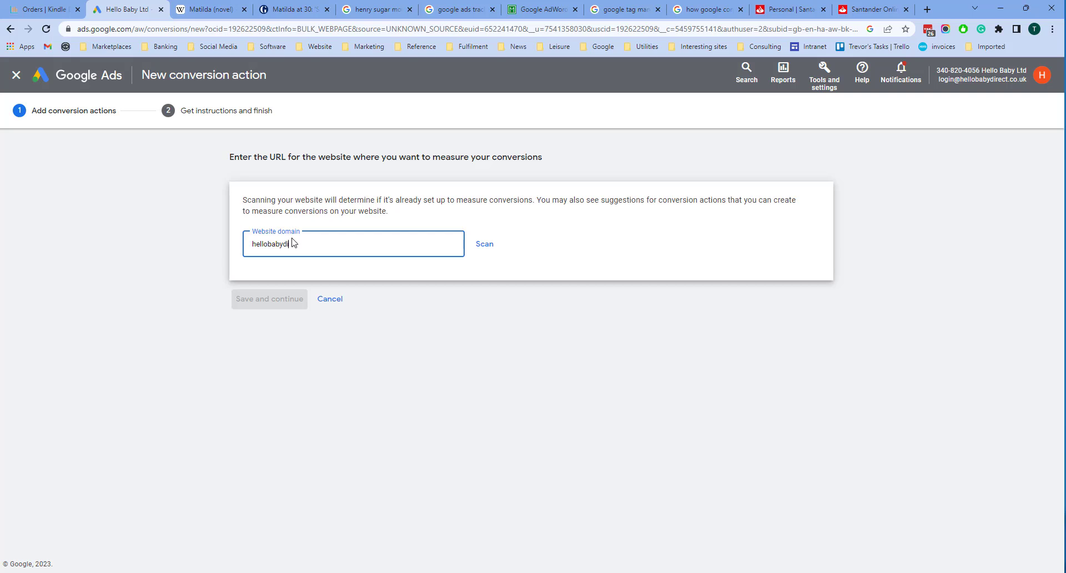
# Step: Enter hellobabydirect.com as the website domain and scan it for existing conversion measurement
pyautogui.write('ir')
pyautogui.write('ecto')
pyautogui.write('.com')
pyautogui.click(484, 244)
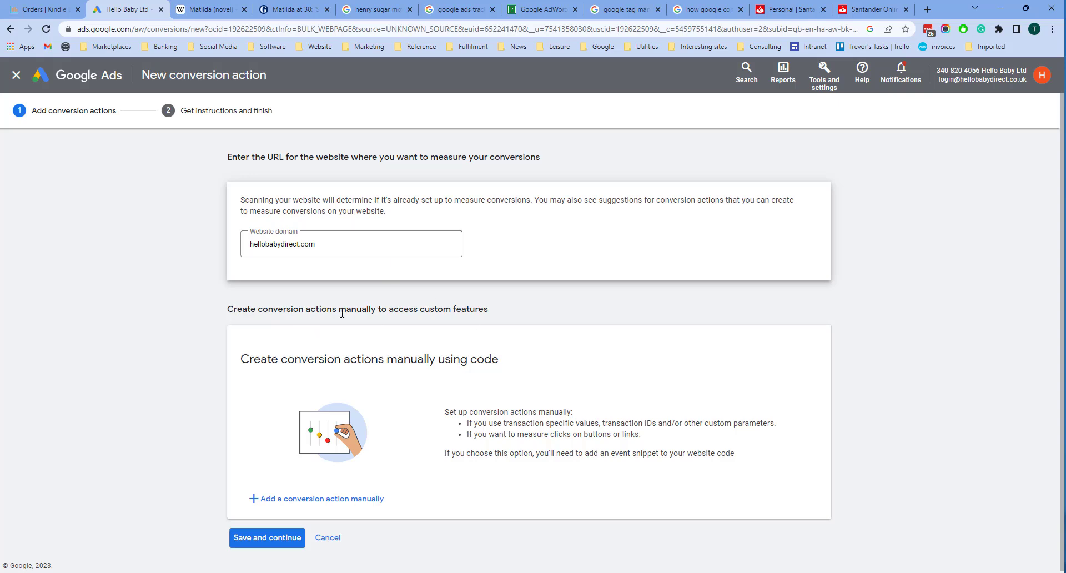
# Step: Add a manual conversion action with the goal category Purchase and the conversion name Test
pyautogui.click(296, 502)
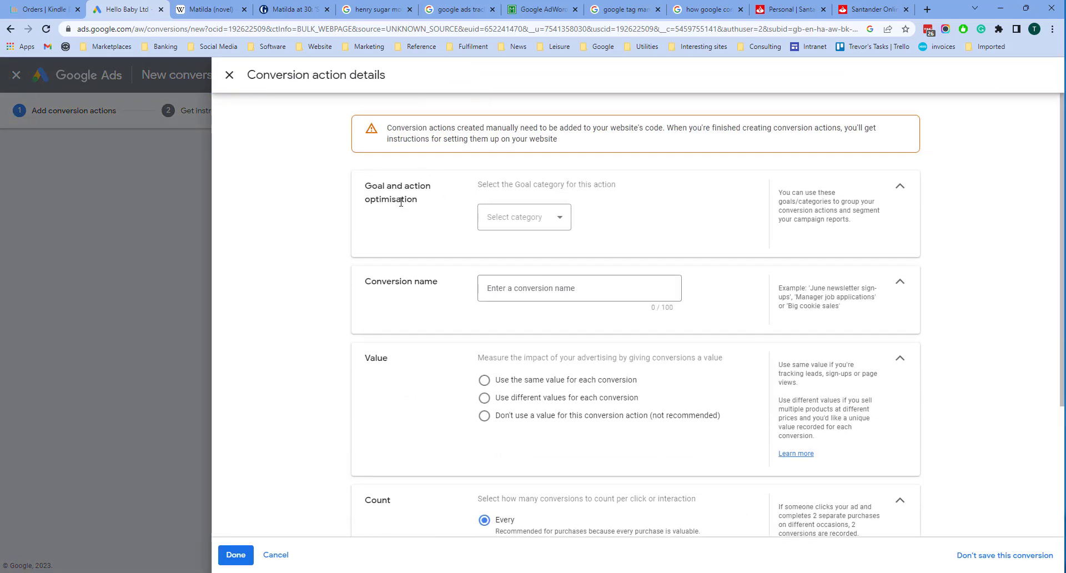
pyautogui.click(523, 220)
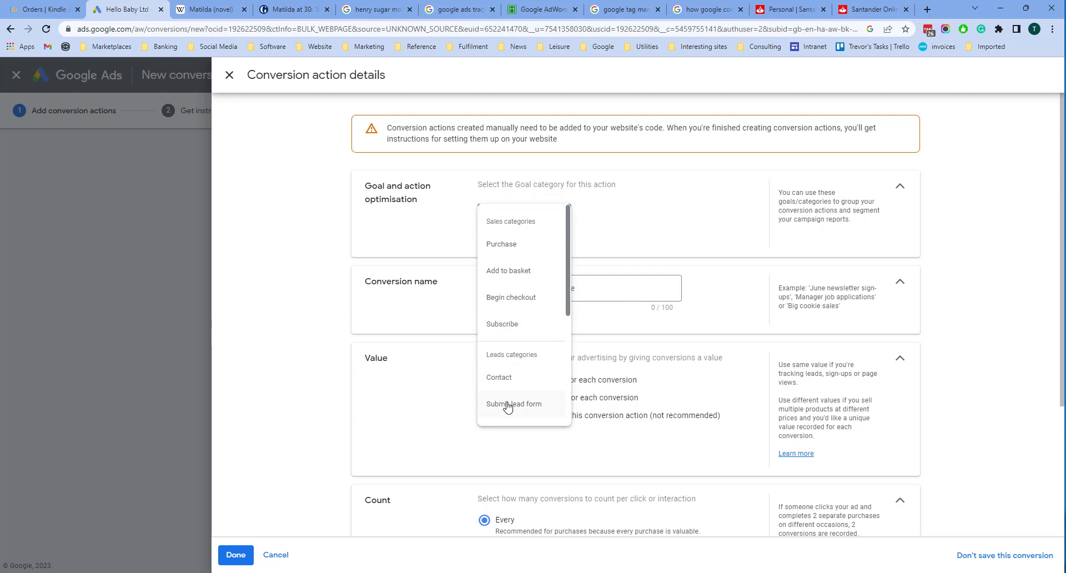
pyautogui.click(652, 220)
pyautogui.click(515, 225)
pyautogui.click(492, 243)
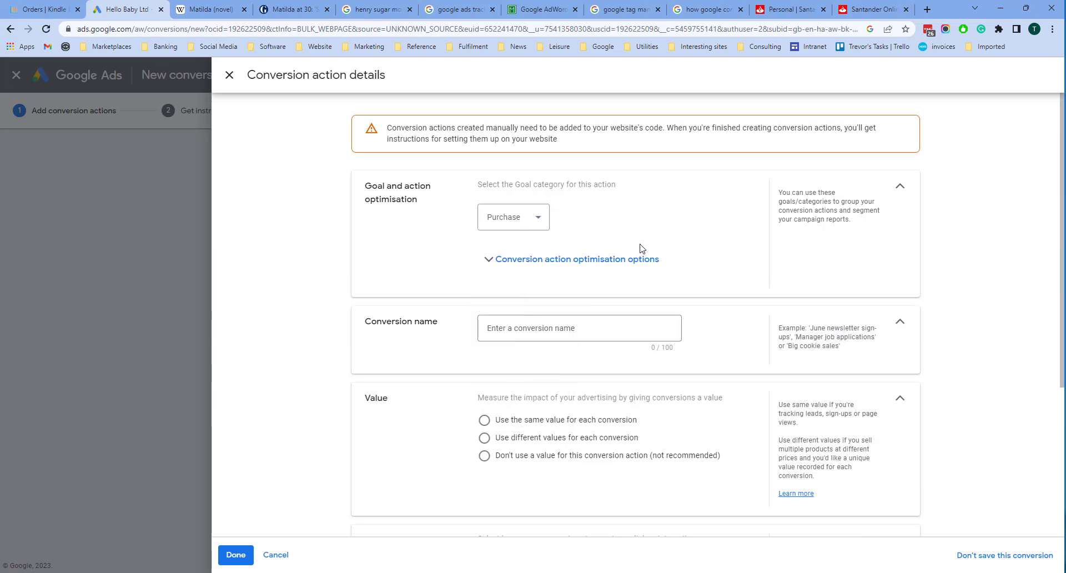
pyautogui.click(517, 326)
pyautogui.write('Test')
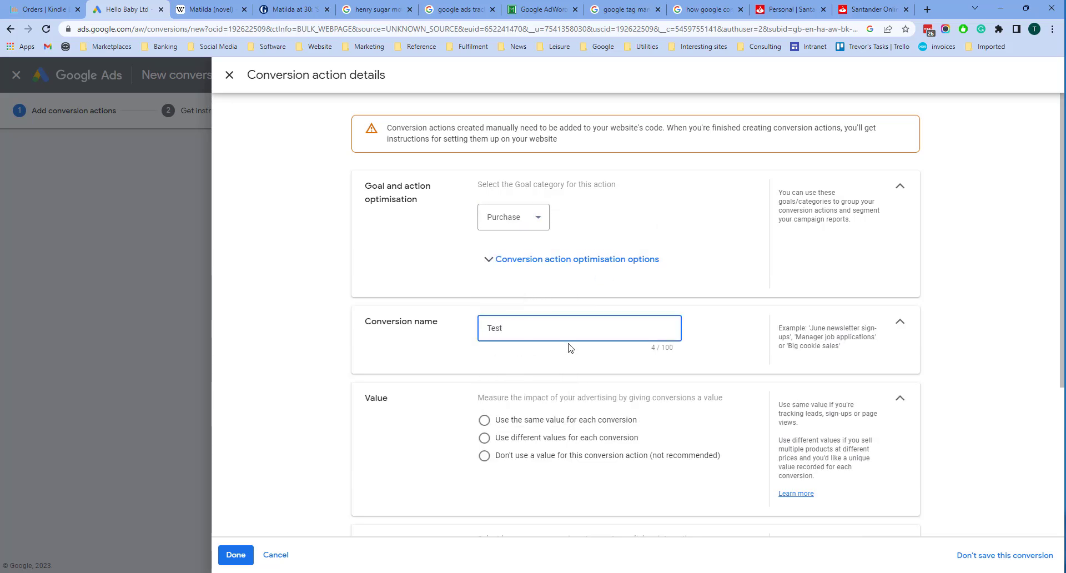
# Step: Try the value options for the conversion action and settle on not using a value
pyautogui.scroll(-2, 639, 266)
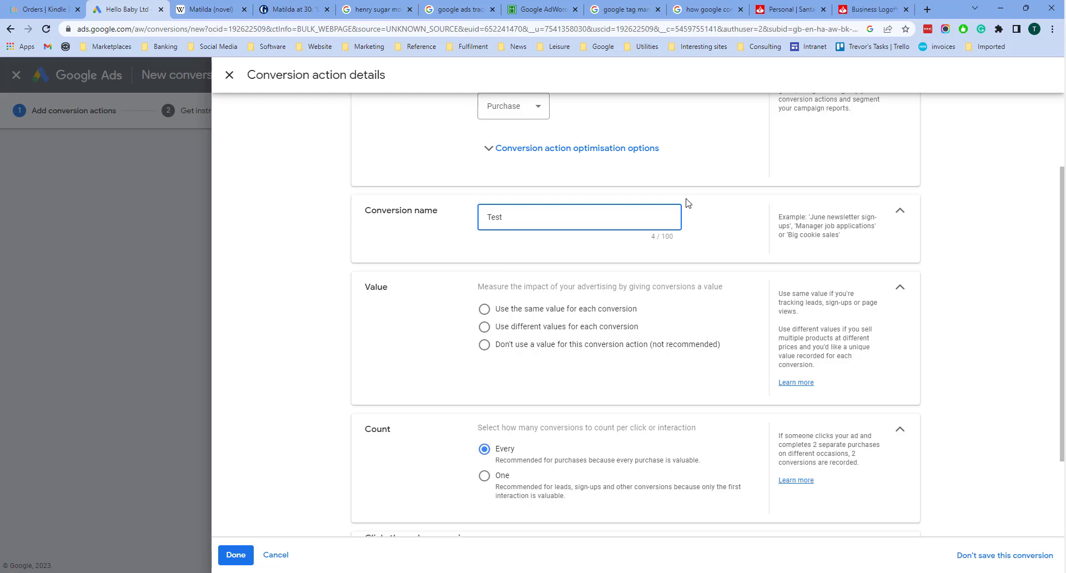
pyautogui.click(486, 311)
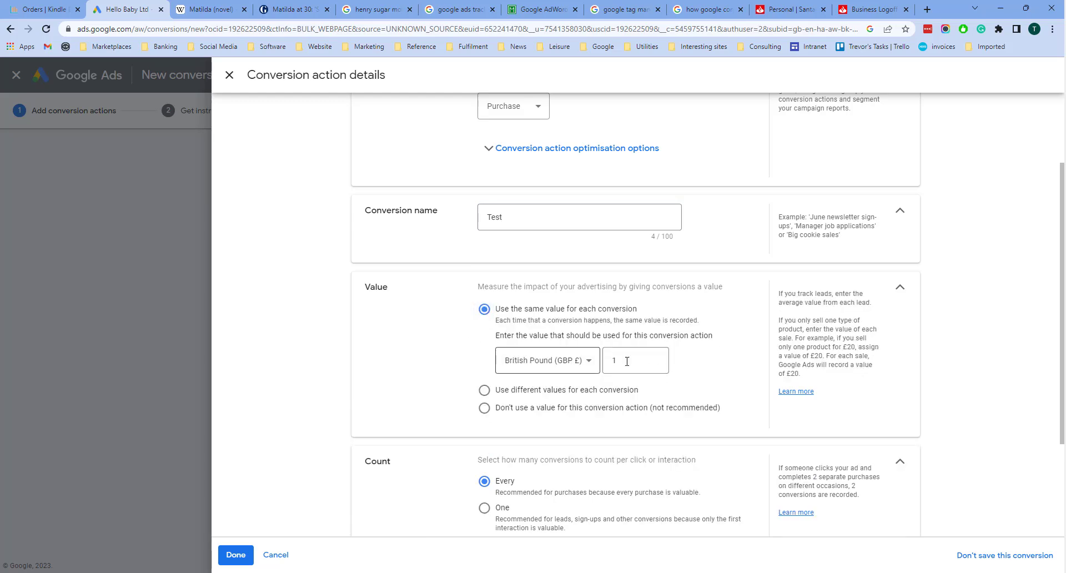
pyautogui.click(484, 392)
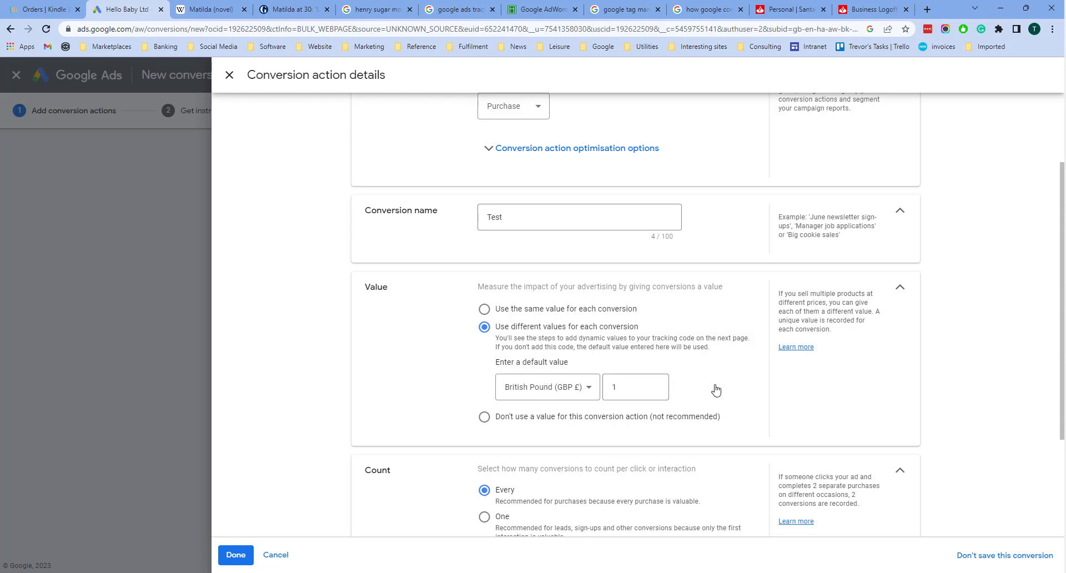
pyautogui.click(484, 416)
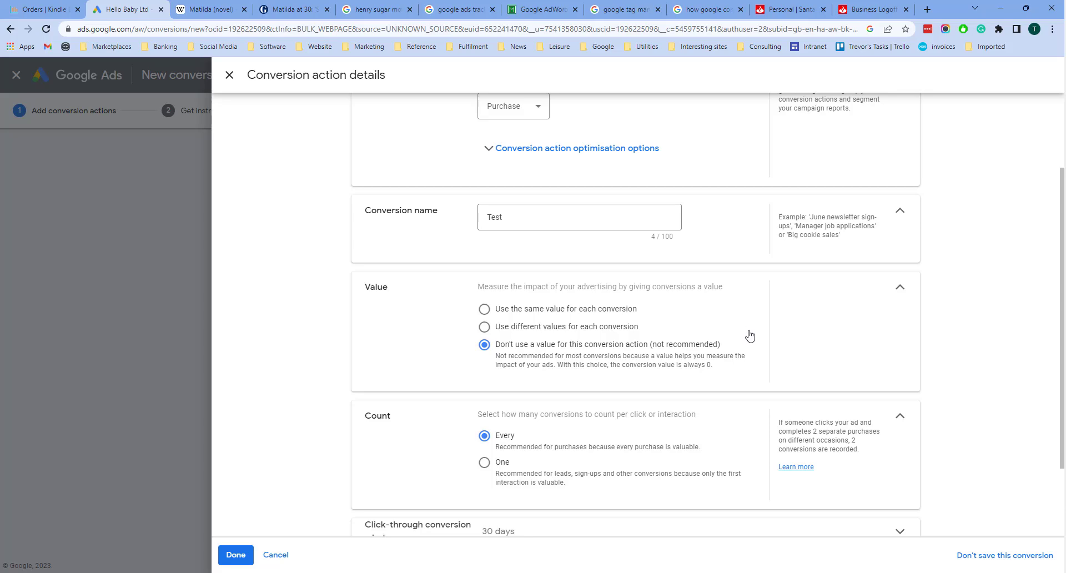
# Step: Set the conversion count to Every, finish the action details, and save to continue to the tag instructions
pyautogui.scroll(-2, 750, 336)
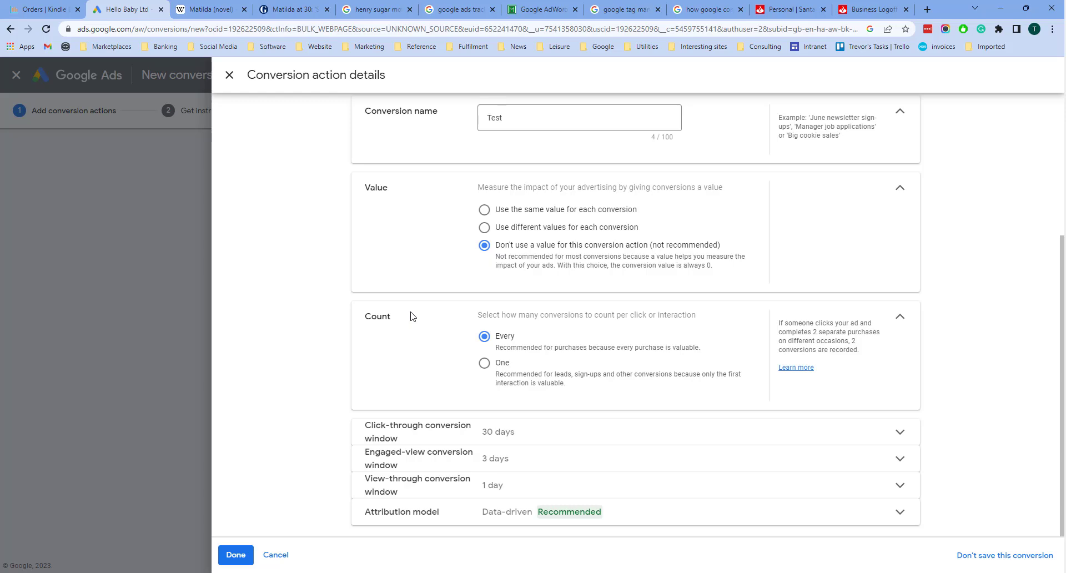
pyautogui.click(485, 363)
pyautogui.click(482, 340)
pyautogui.scroll(3, 500, 289)
pyautogui.click(236, 555)
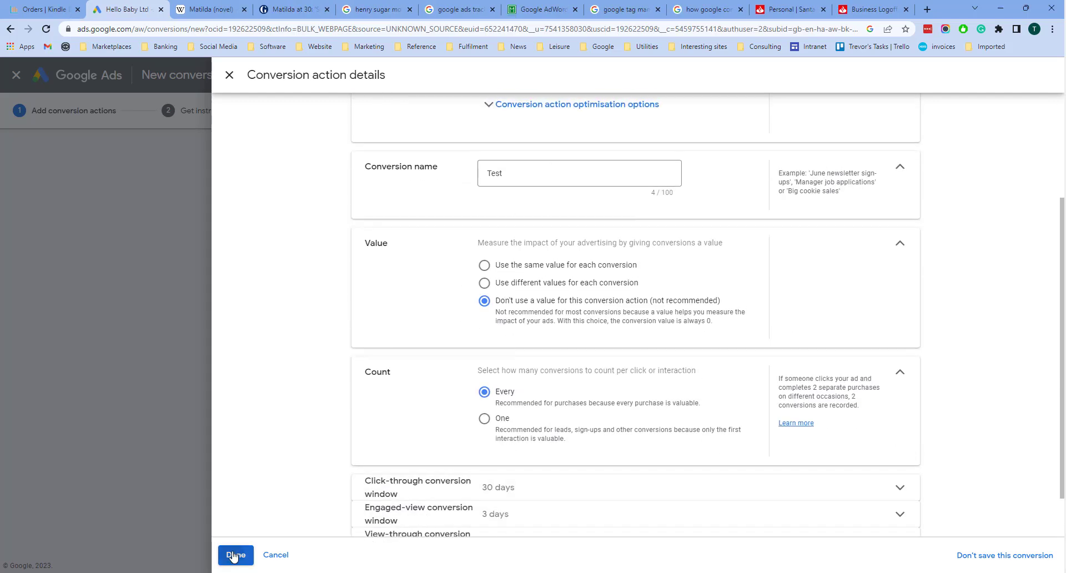
pyautogui.click(239, 536)
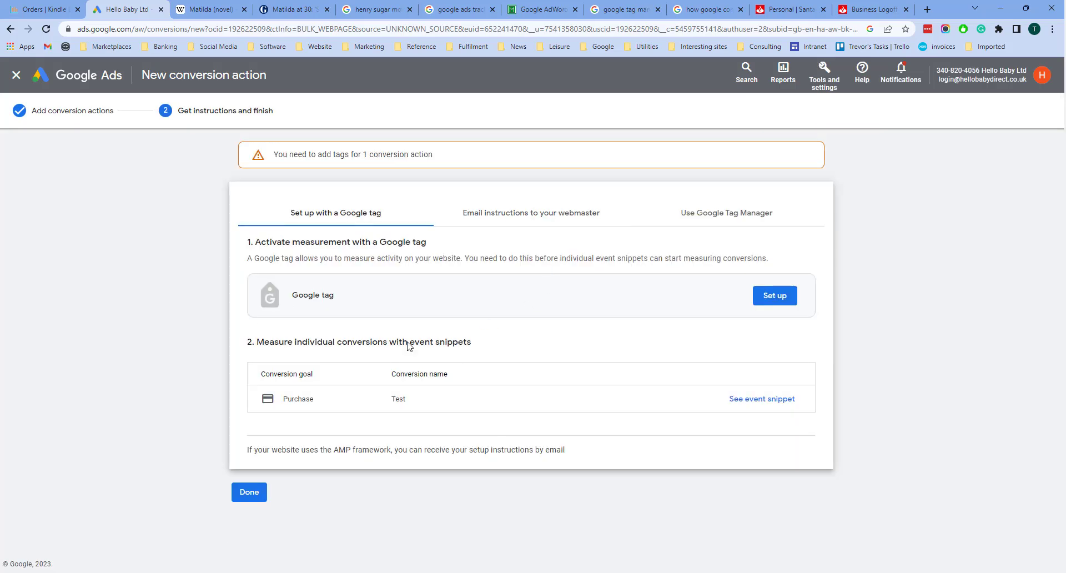
# Step: Set up measurement with the existing Hello Baby Google tag G-H8SZX851GP and finish the new conversion action
pyautogui.click(766, 297)
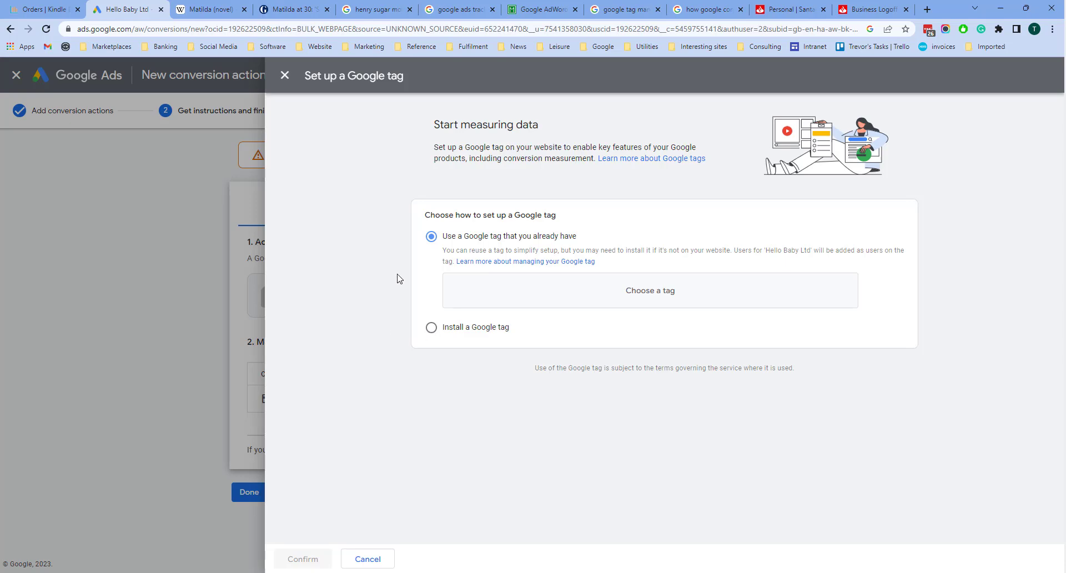
pyautogui.click(625, 290)
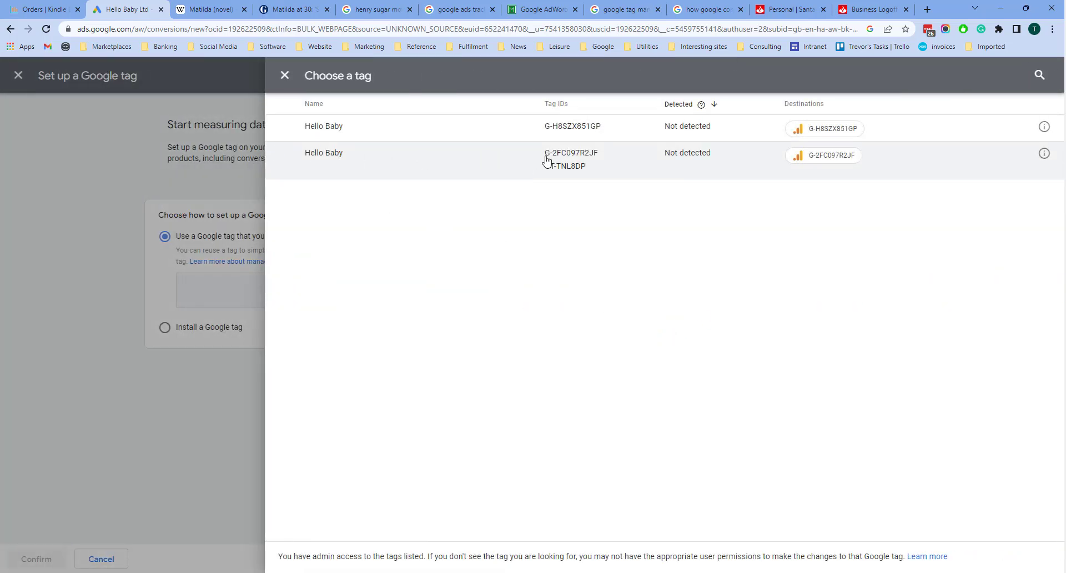
pyautogui.click(599, 130)
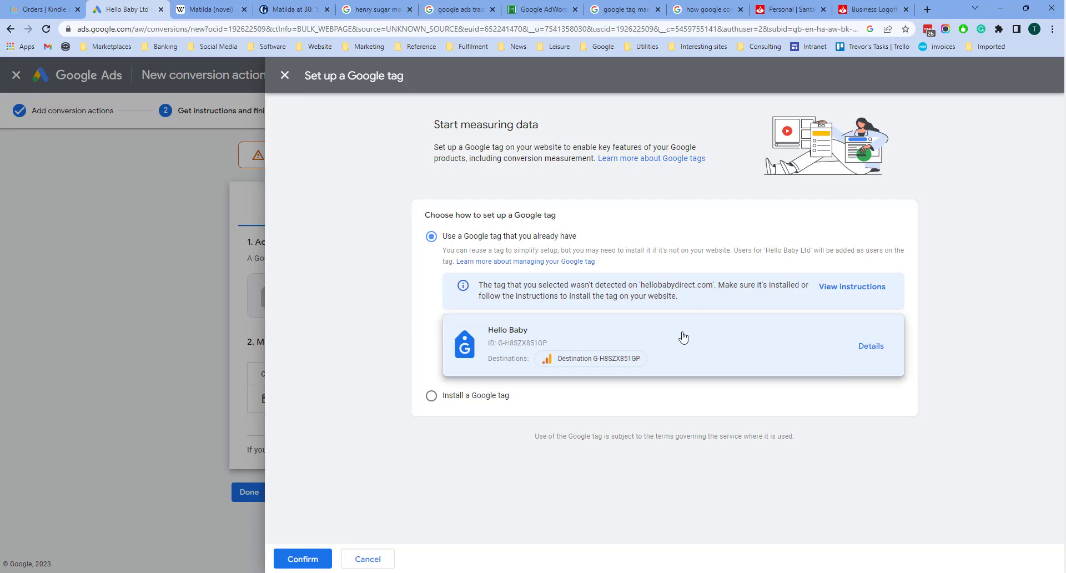
pyautogui.click(311, 558)
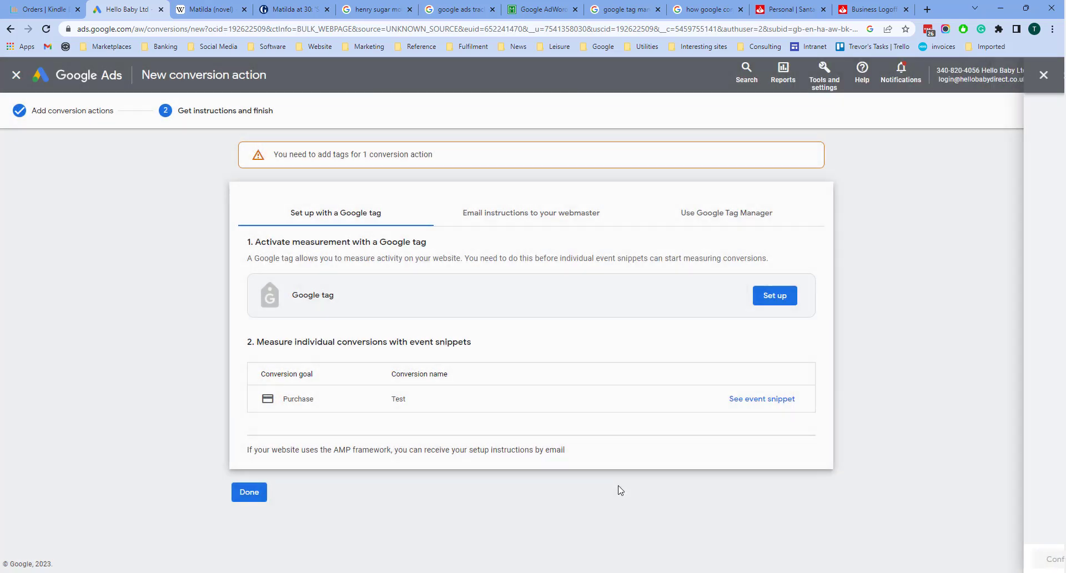
pyautogui.click(249, 496)
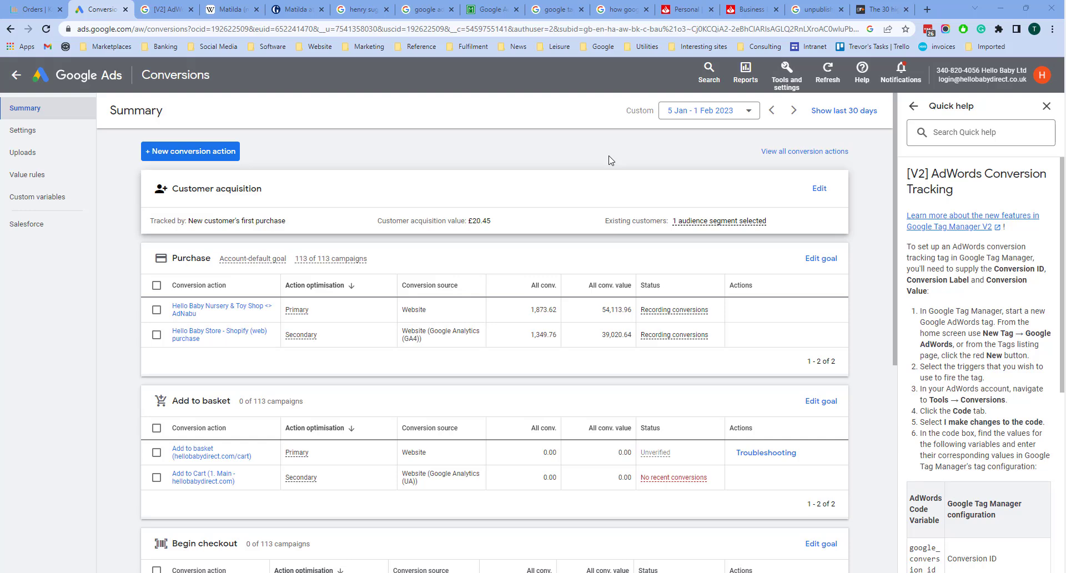
# Step: Open the Hello Baby Nursery & Toy Shop <> AdNabu purchase conversion and view its instructions for installing the tag yourself
pyautogui.click(214, 312)
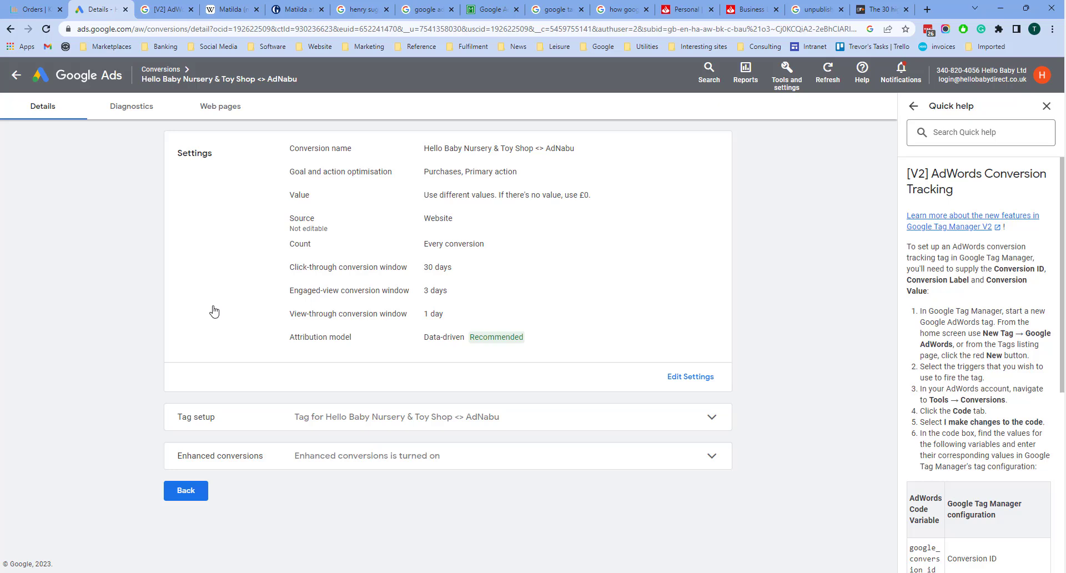
pyautogui.click(333, 423)
pyautogui.scroll(-2, 352, 469)
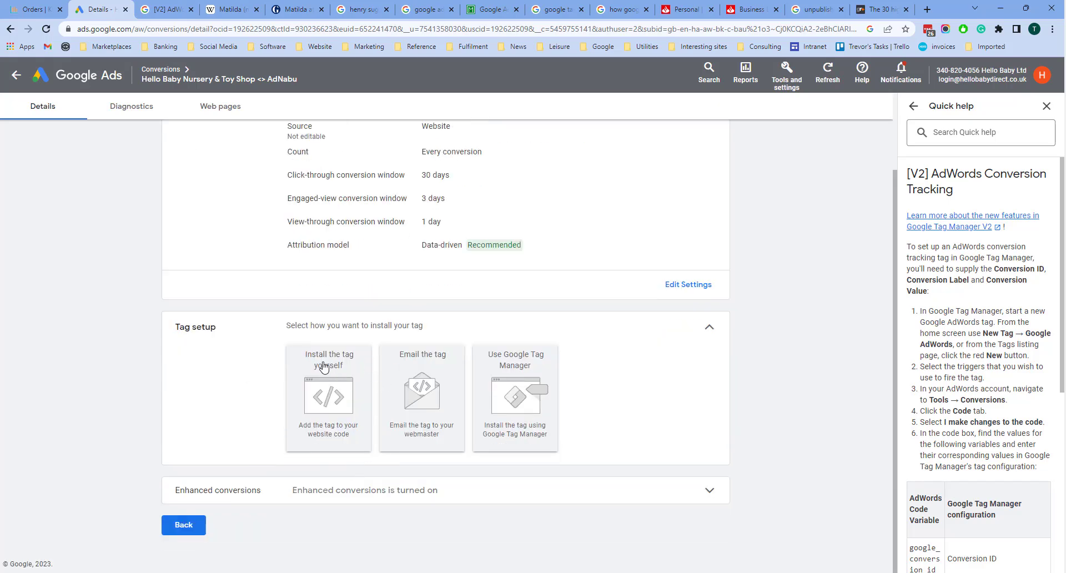
pyautogui.click(314, 397)
pyautogui.scroll(-3, 411, 457)
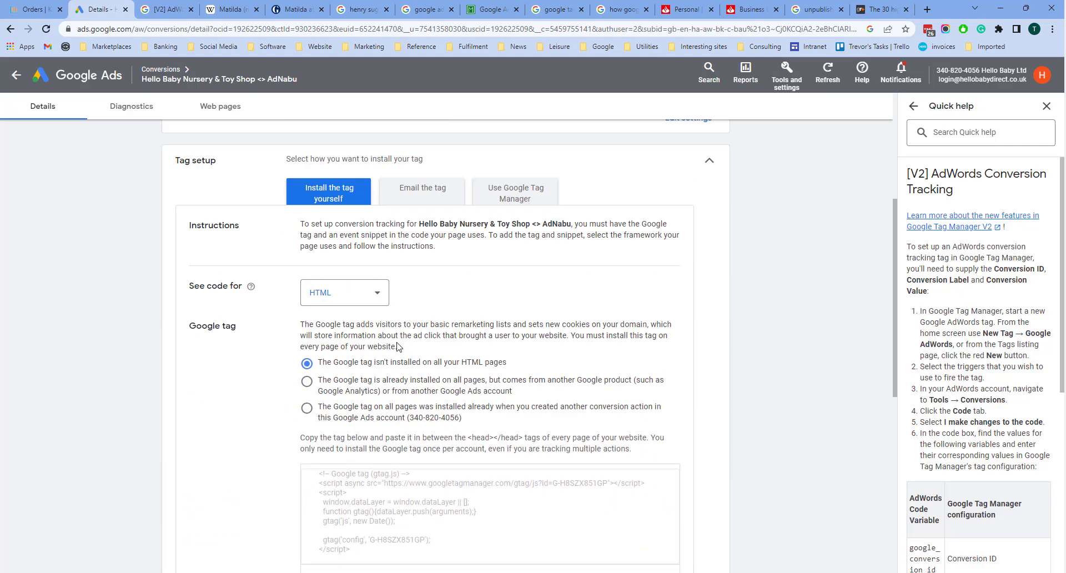
# Step: Review the option for emailing the tag to a webmaster, including its tracking method and email address fields
pyautogui.scroll(2, 398, 346)
pyautogui.click(416, 302)
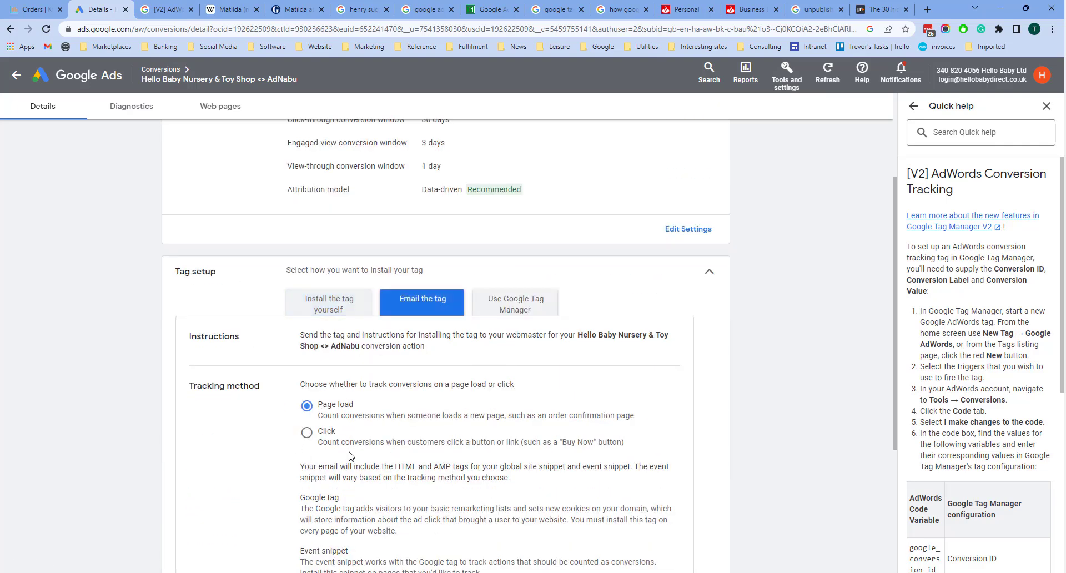
pyautogui.scroll(-2, 319, 475)
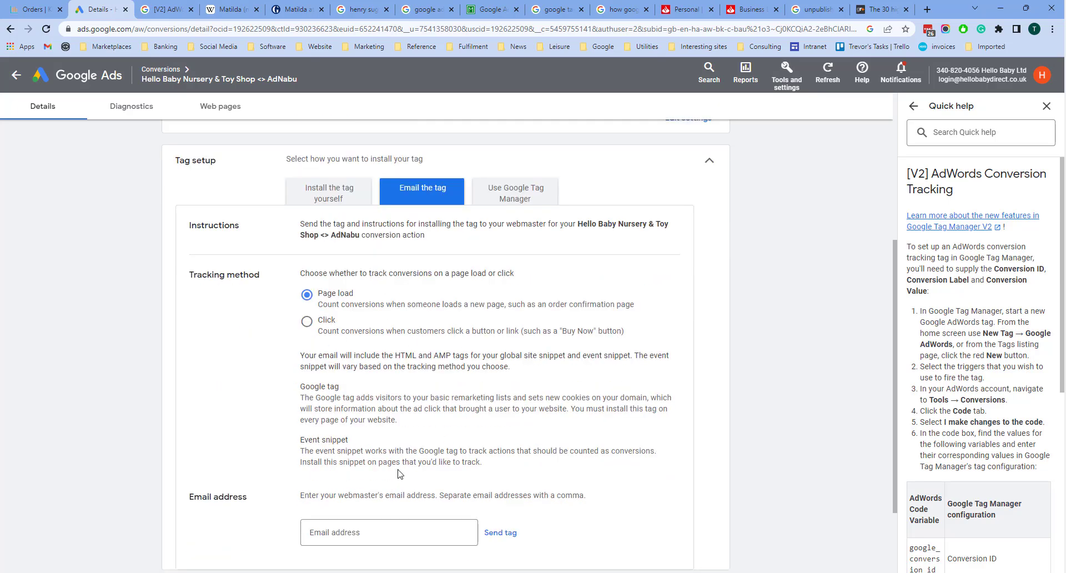
pyautogui.scroll(2, 399, 444)
# Step: Examine the Google Tag Manager installation instructions, highlighting the conversion label needed for the tag
pyautogui.click(506, 310)
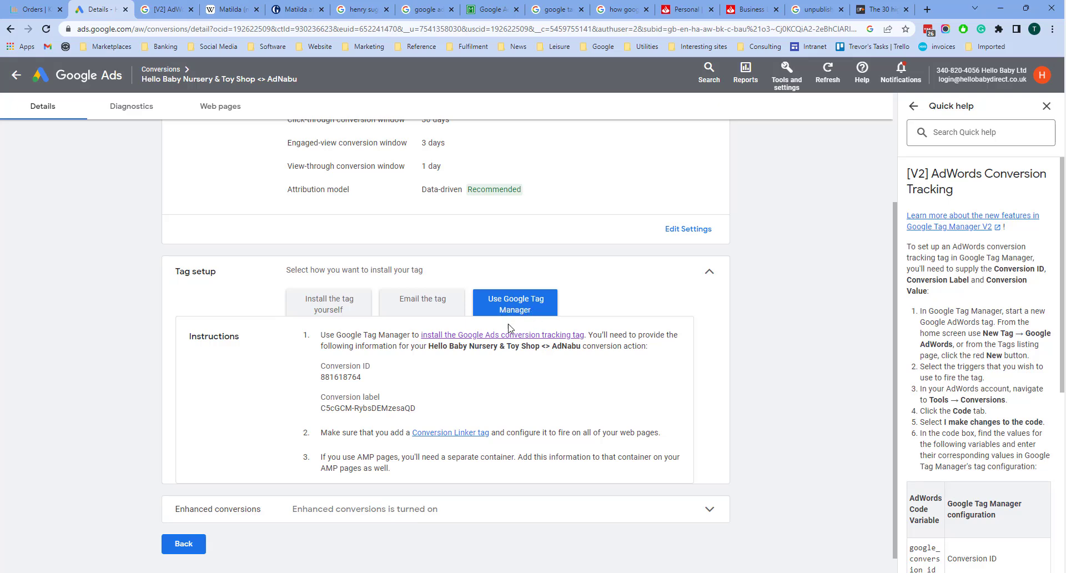
pyautogui.moveTo(321, 409); pyautogui.dragTo(428, 416)
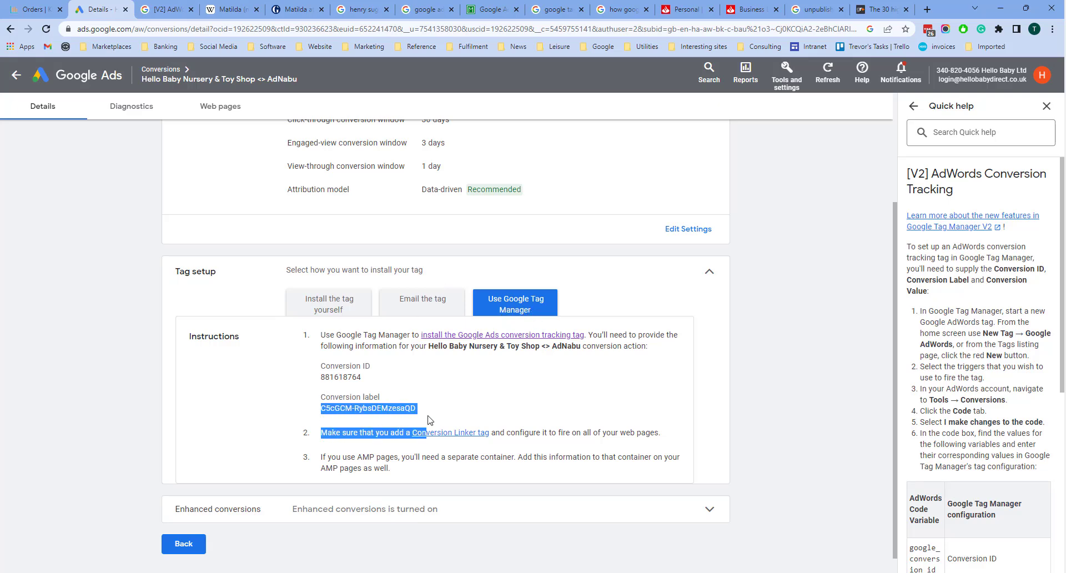
pyautogui.click(441, 398)
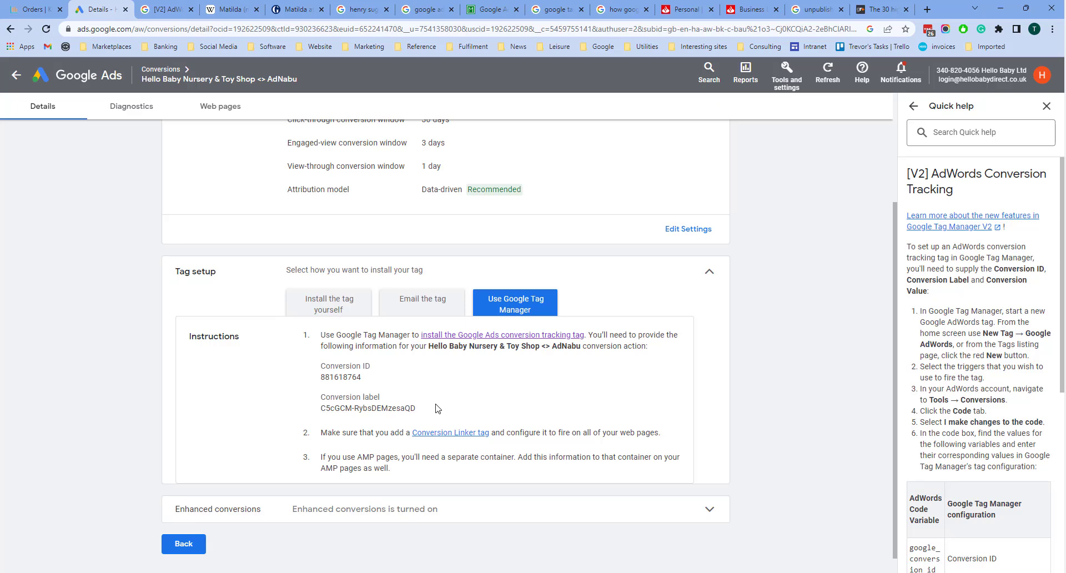